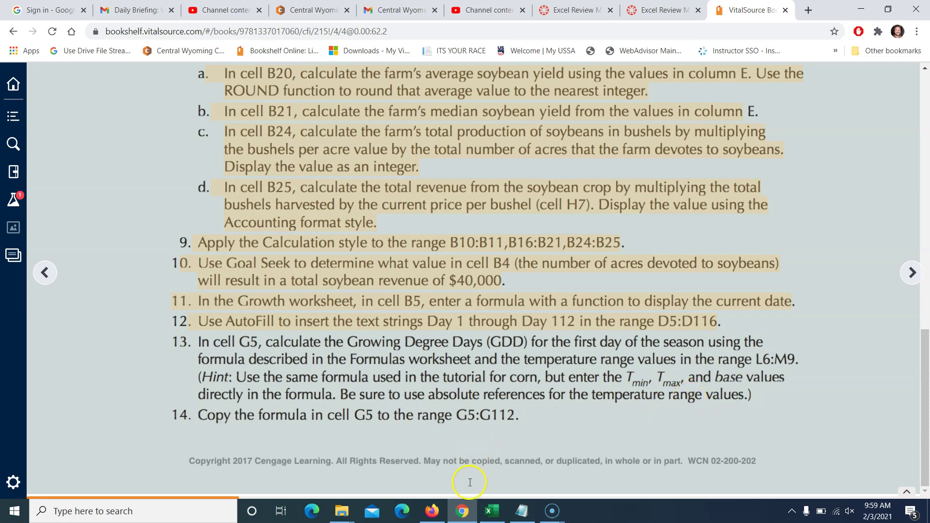
Switch to the soybean workbook in Excel and review the GDD formula and temperature limits on the Formulas worksheet.
left_click(492, 511)
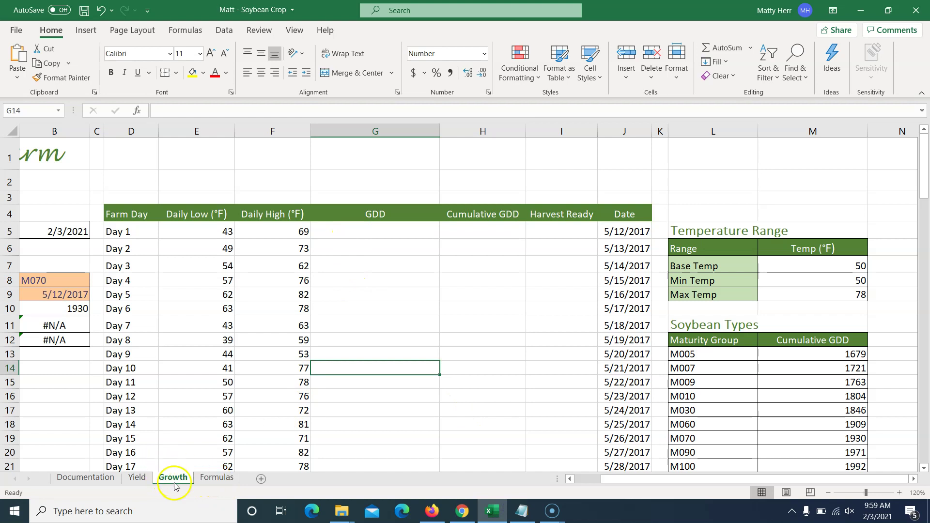
key("ctrl")
key("ctrl")
key("ctrl")
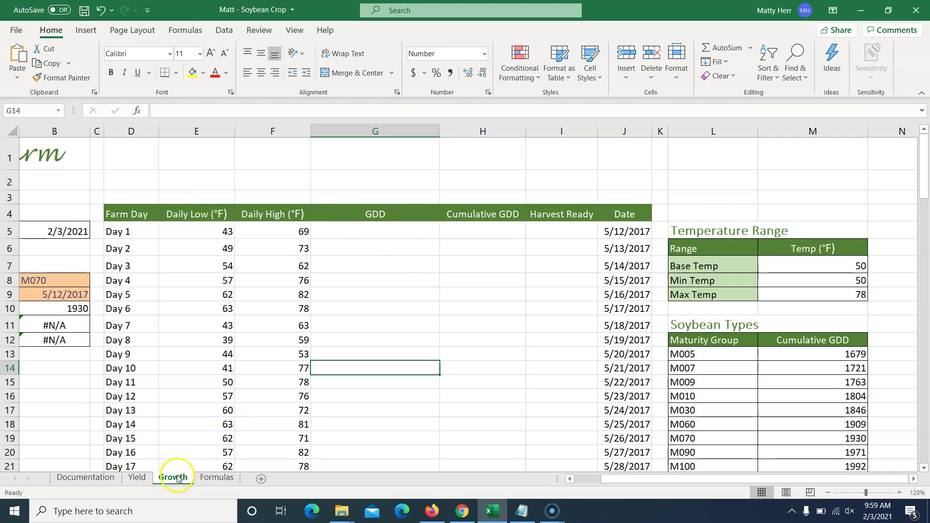
left_click(215, 478)
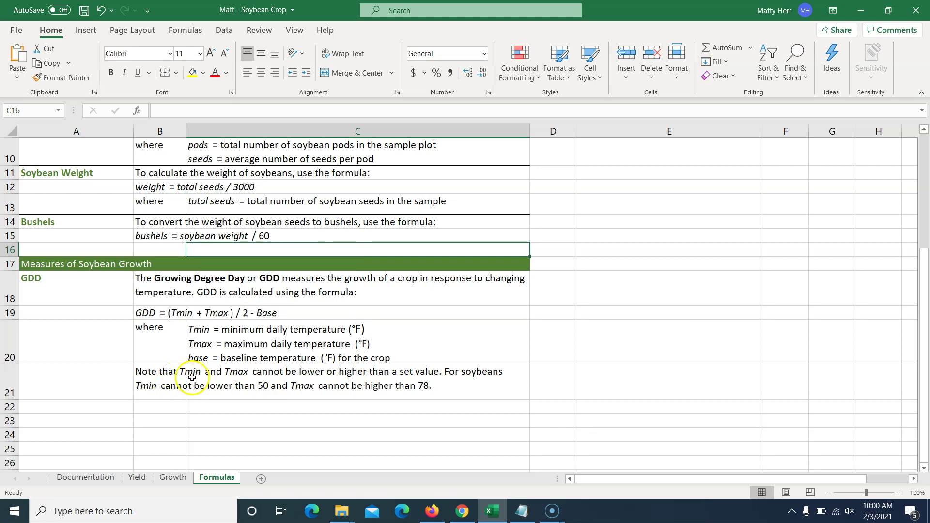
left_click(19, 506)
On the Growth worksheet, begin a formula with the MAX function in cell G5.
left_click(169, 474)
left_click(343, 231)
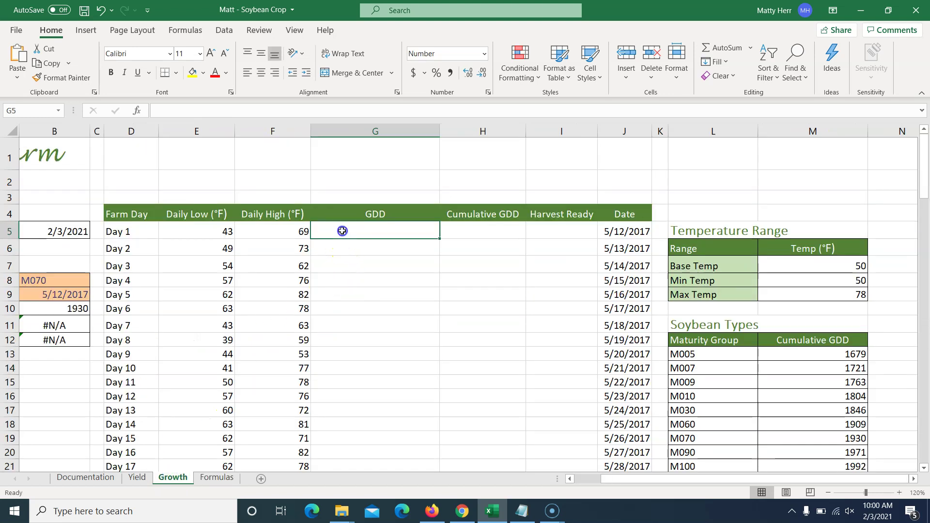
type("=")
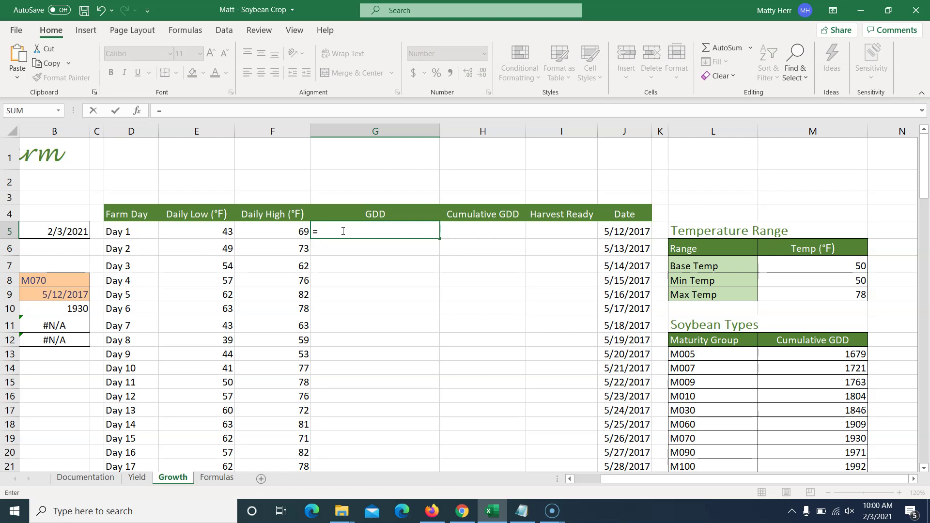
type("max ")
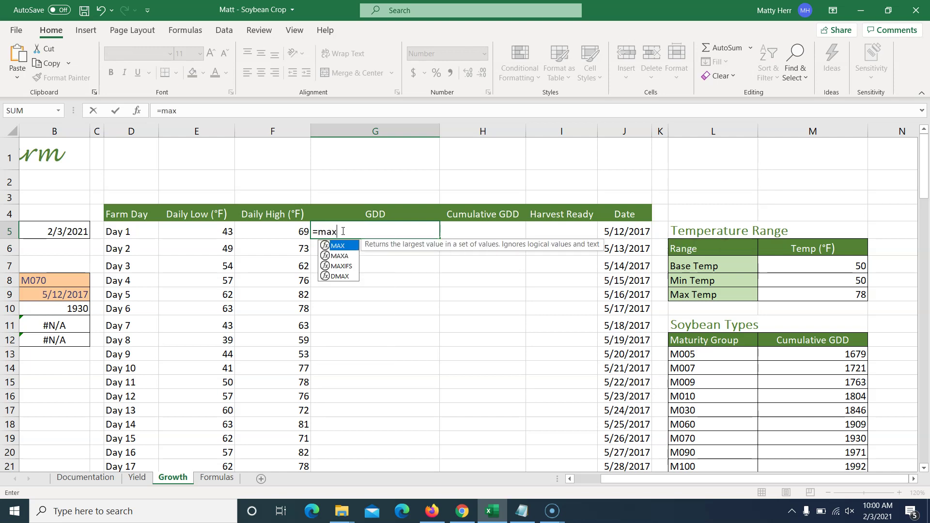
type("(")
left_click(196, 232)
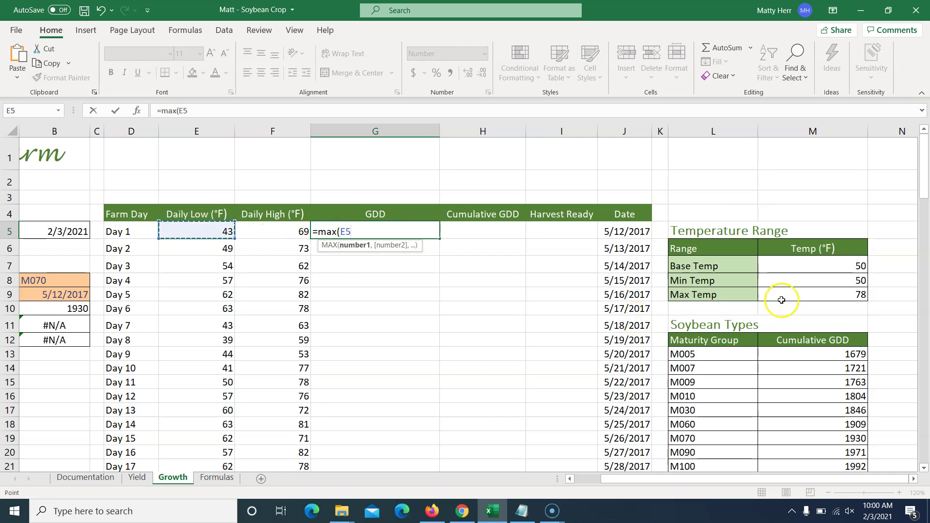
left_click(818, 283)
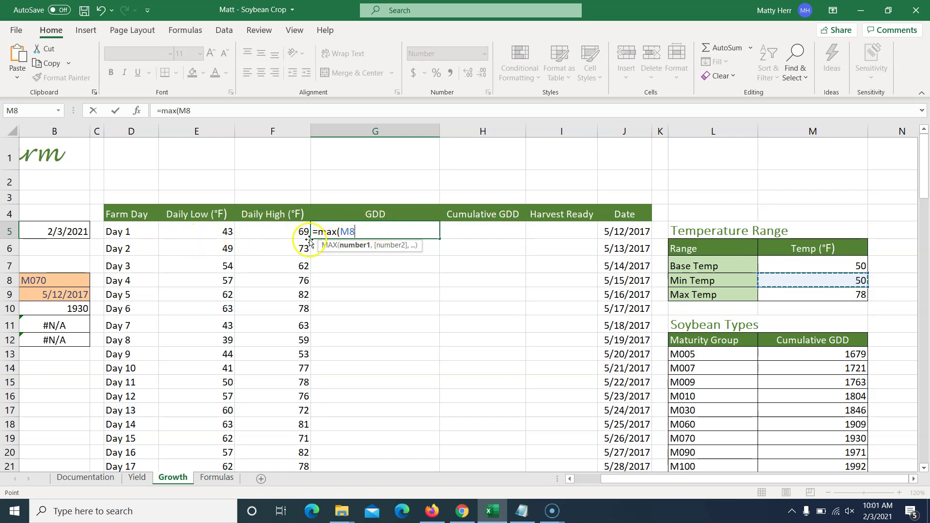
key("BackSpace")
key("BackSpace")
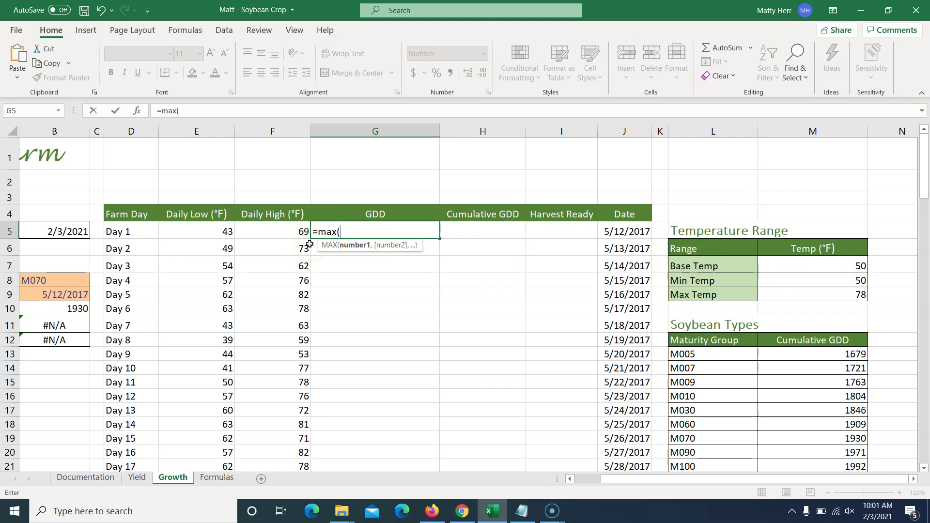
Complete the MAX function in G5 with the daily low E5 and the minimum temperature M8, and enter the formula.
left_click(220, 231)
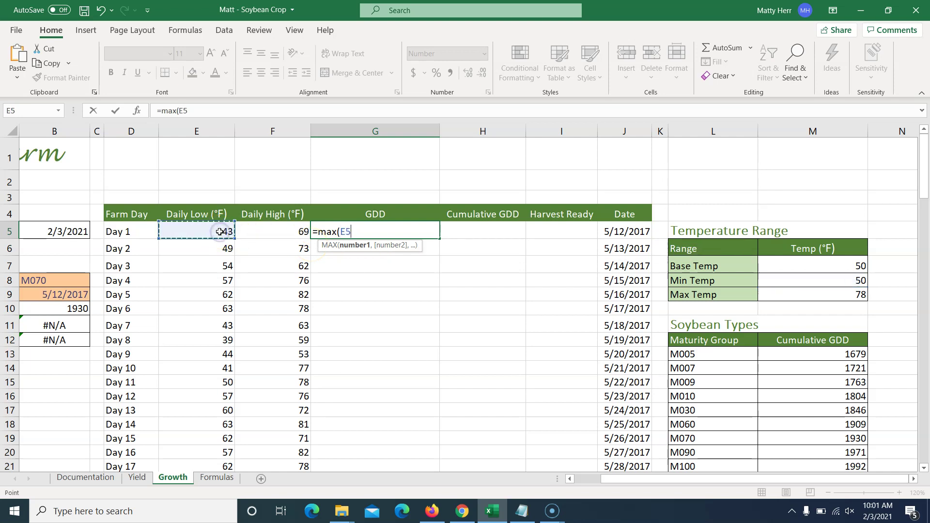
type(",")
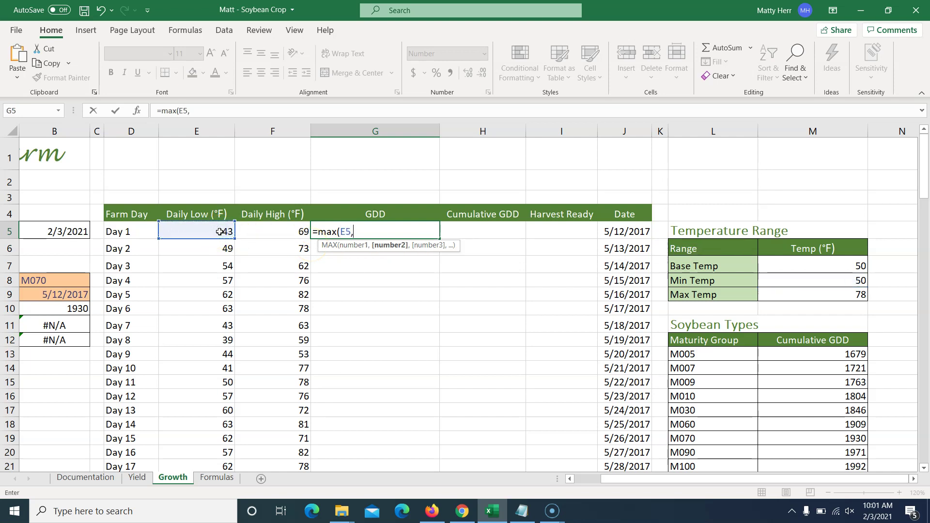
left_click(810, 283)
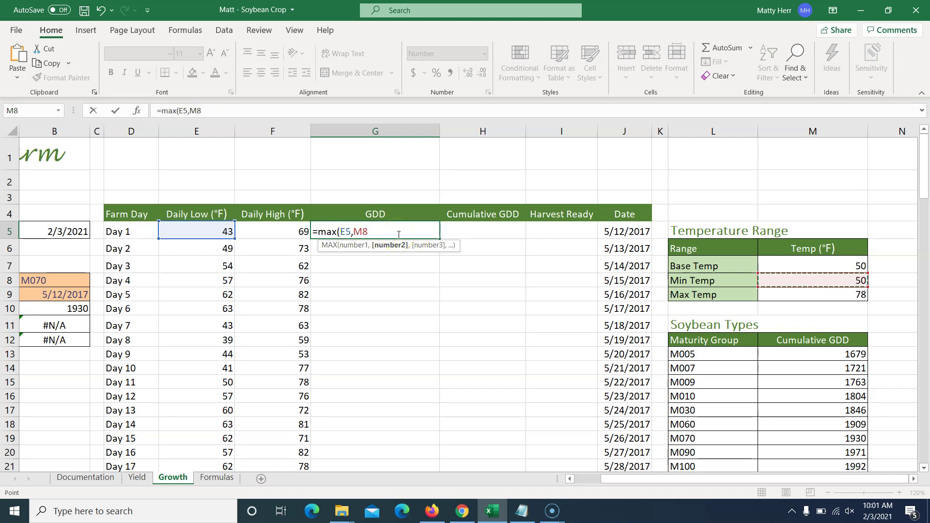
type(")")
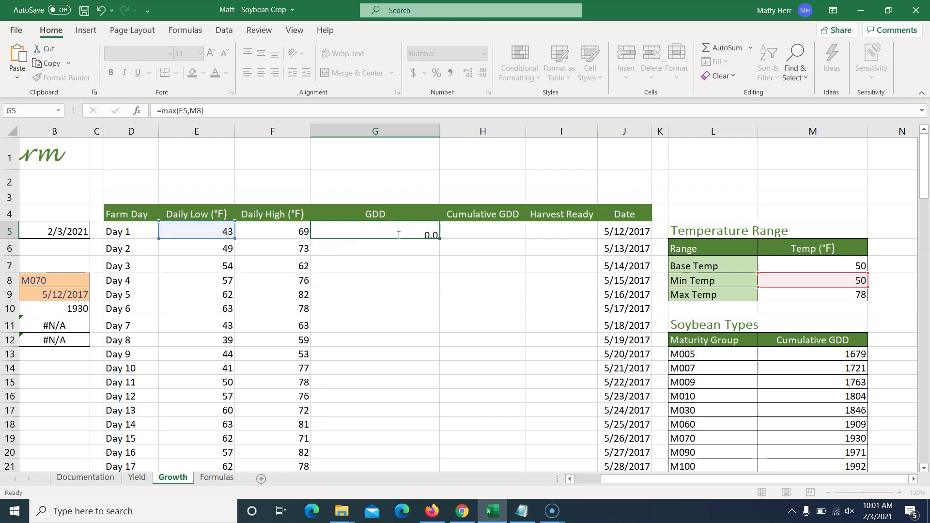
key("Return")
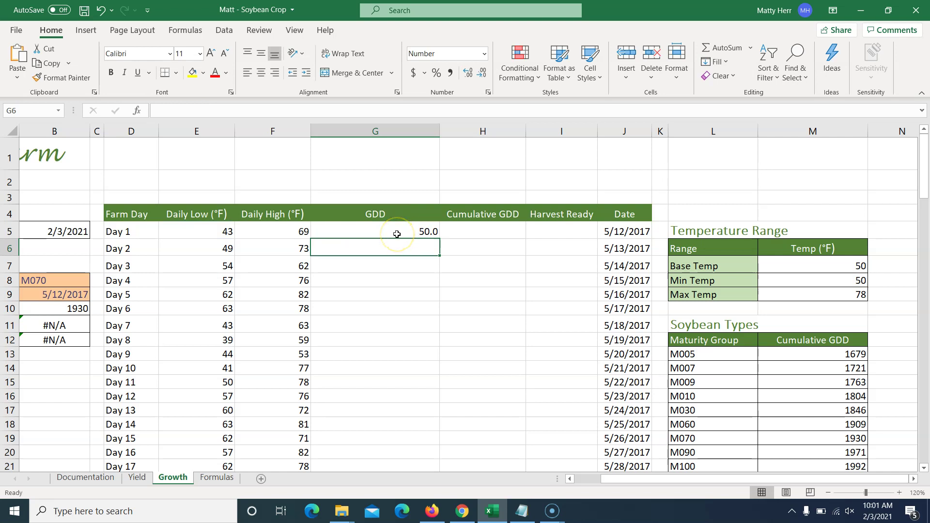
Extend the G5 formula by adding MIN(F5,M9) for the daily high and the maximum temperature.
left_click(396, 234)
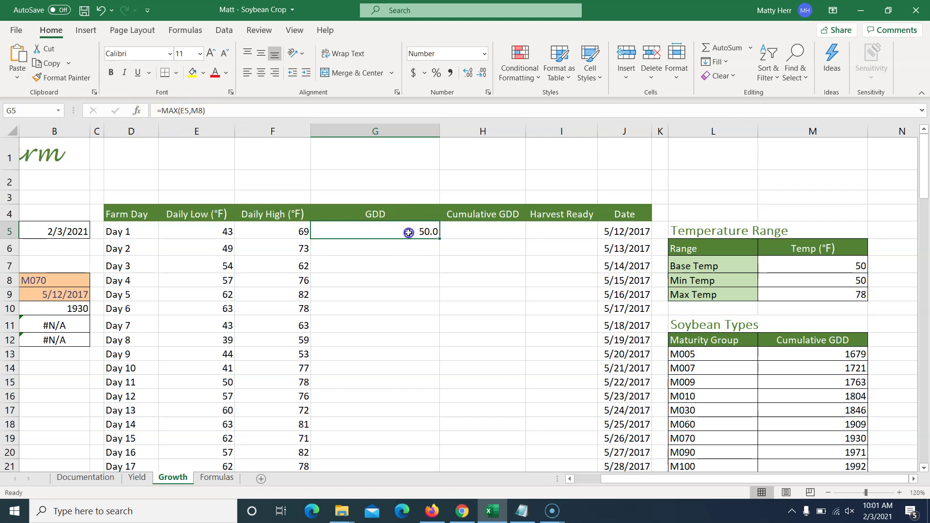
double_click(411, 234)
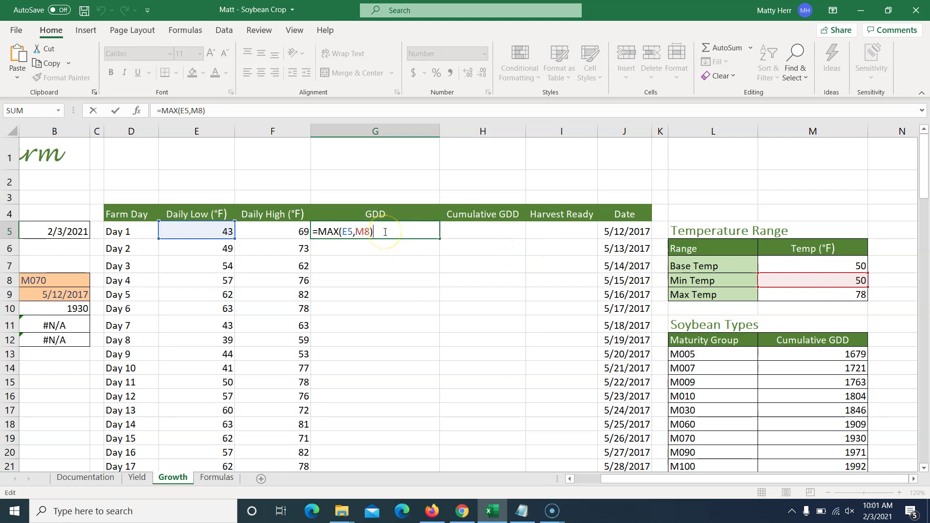
left_click(224, 112)
type("+min(")
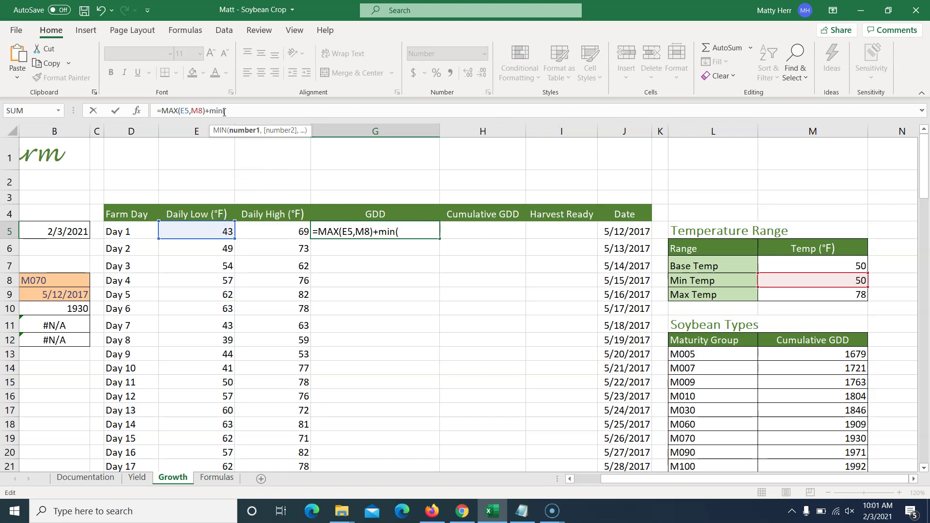
left_click(280, 233)
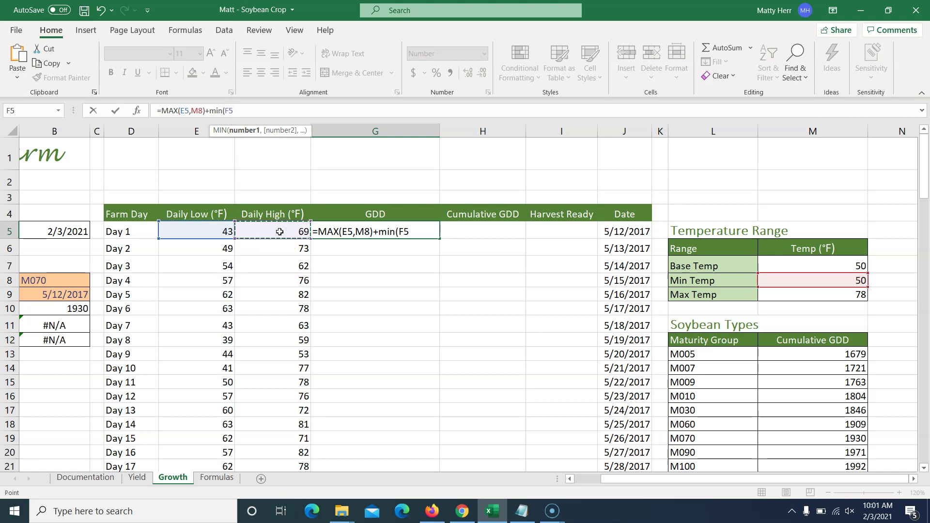
type(",")
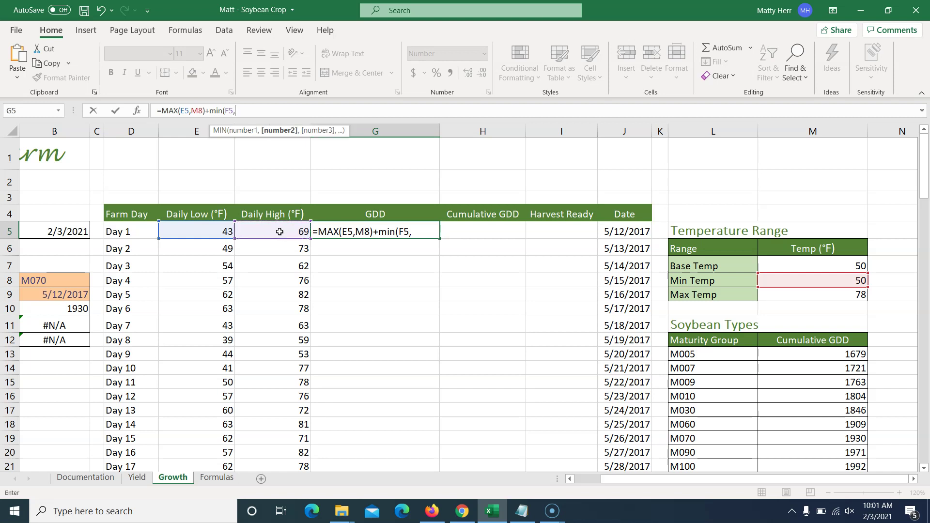
left_click(825, 297)
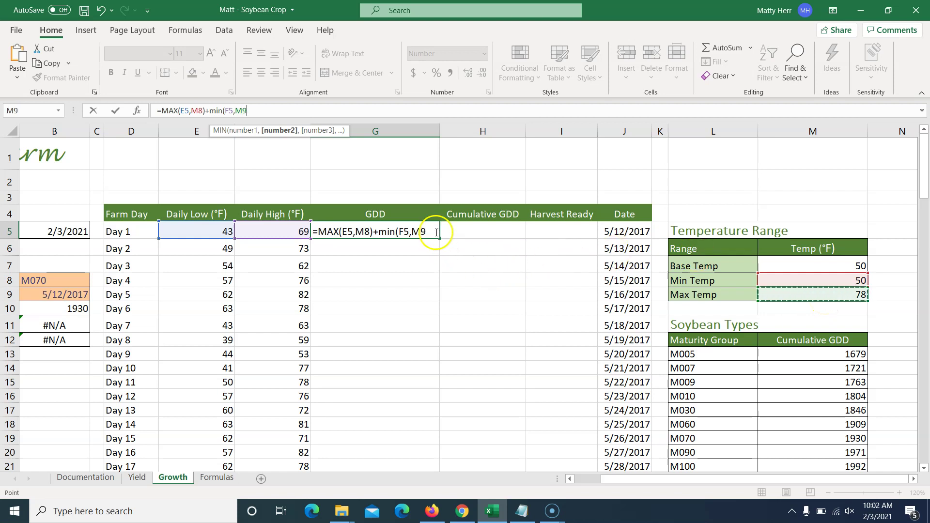
left_click(300, 107)
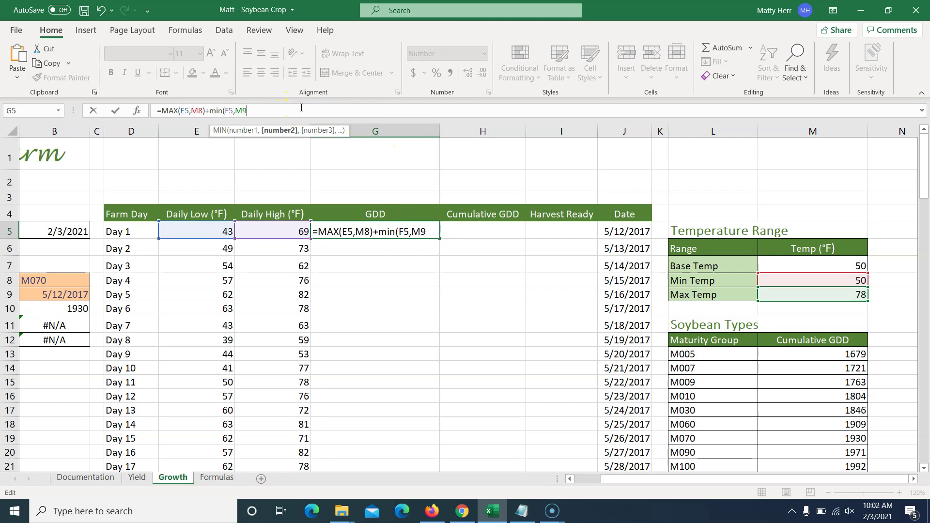
type(")")
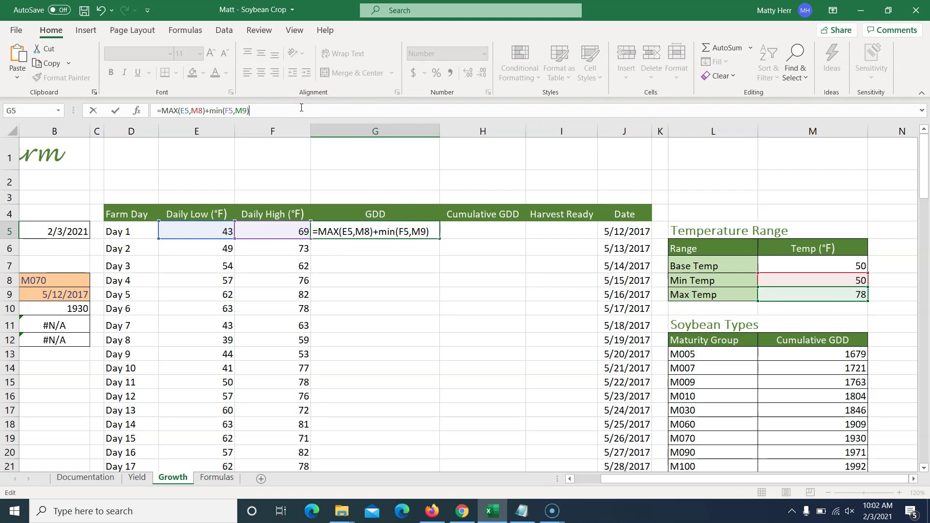
key("Return")
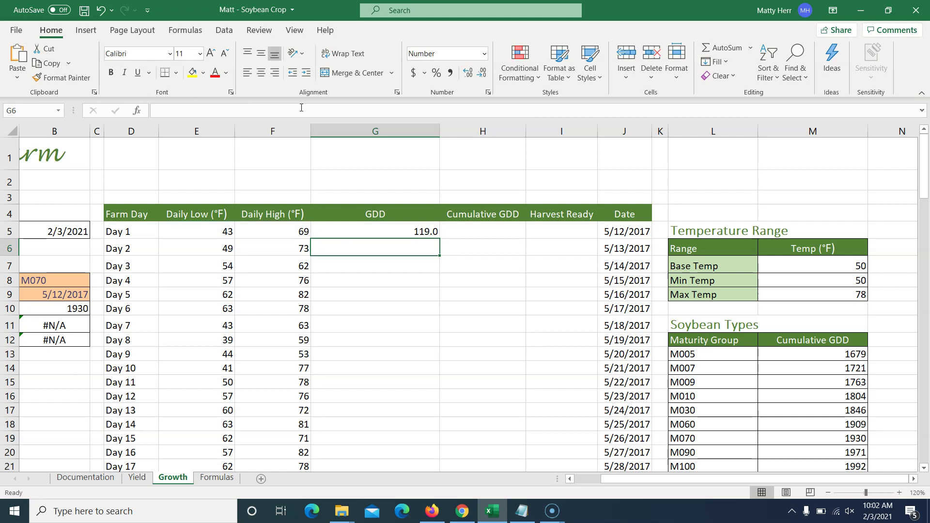
Check the GDD formula on the Formulas worksheet and append /2-M7 to the formula in G5 of the Growth worksheet.
left_click(400, 232)
left_click(276, 107)
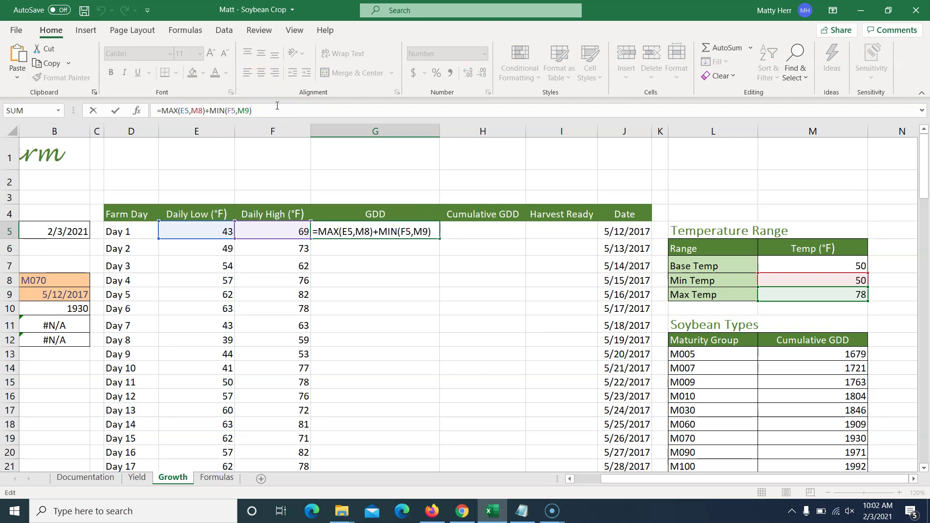
left_click(209, 480)
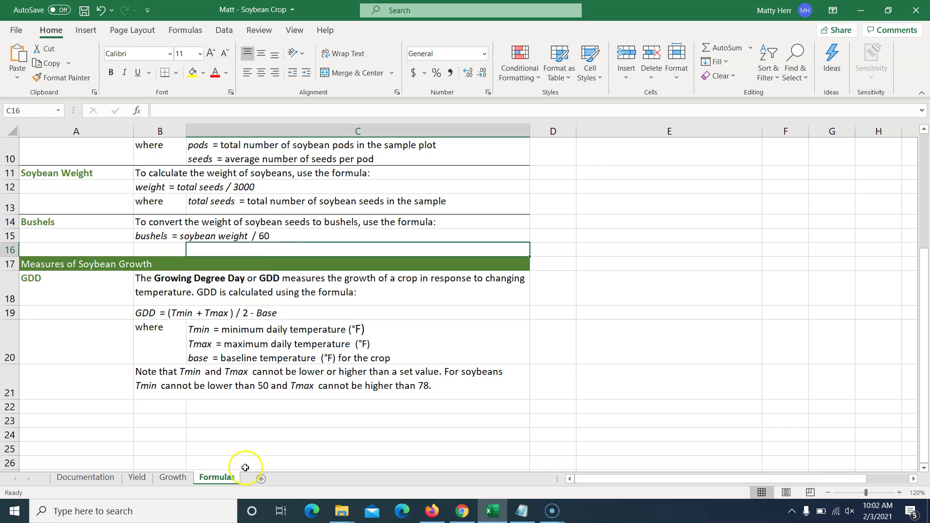
left_click(173, 479)
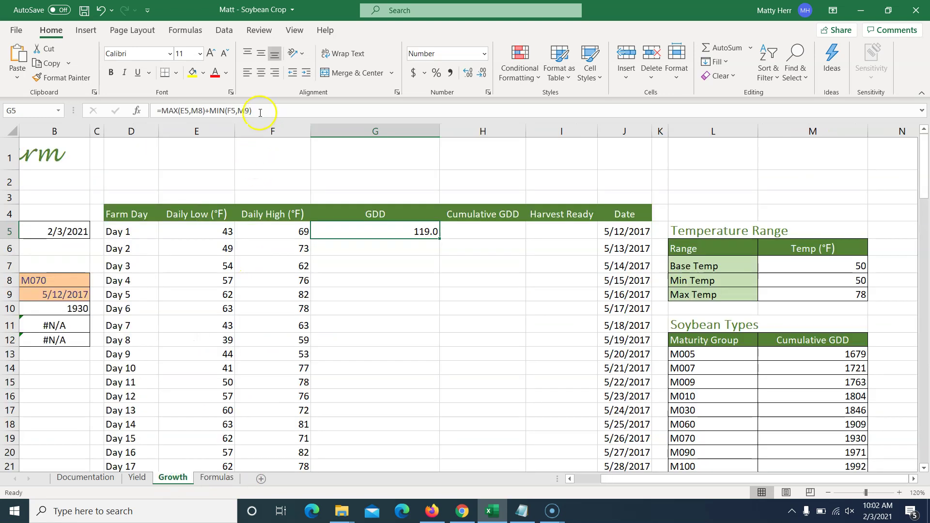
left_click(260, 112)
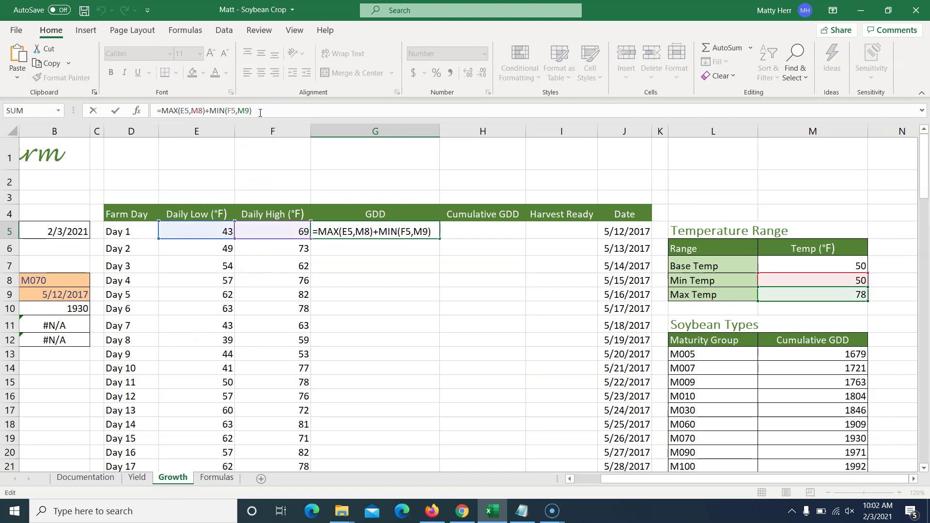
type("/2-")
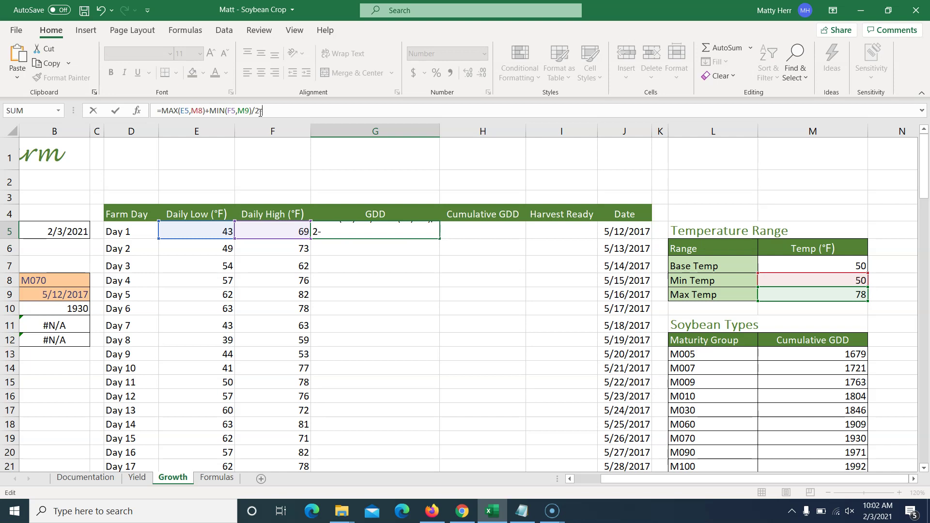
left_click(797, 266)
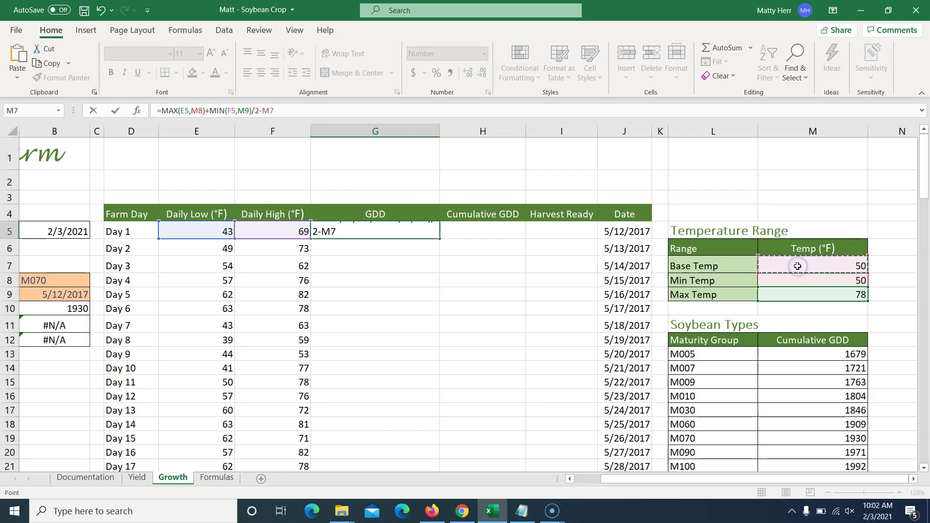
left_click(278, 111)
key("Return")
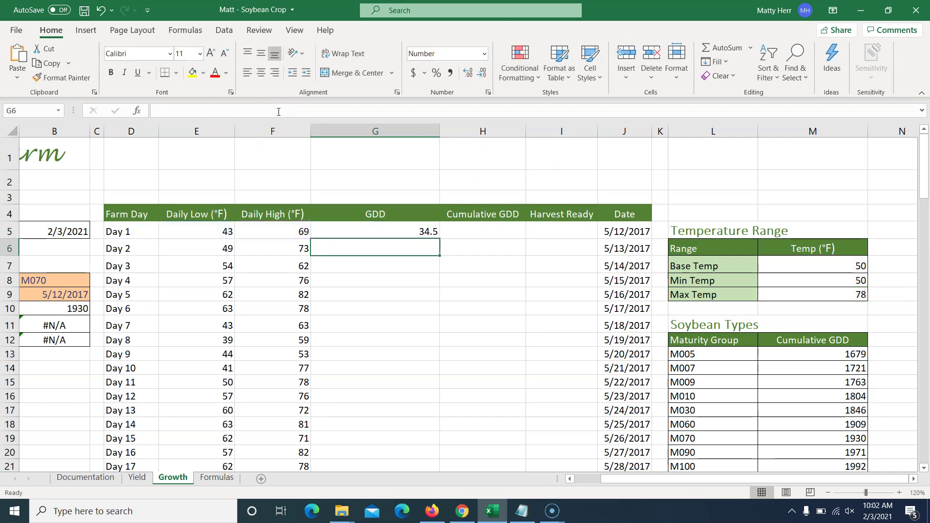
Check the GDD formula on the Formulas worksheet and enclose the MAX and MIN sum of Growth cell G5 in parentheses.
left_click(393, 229)
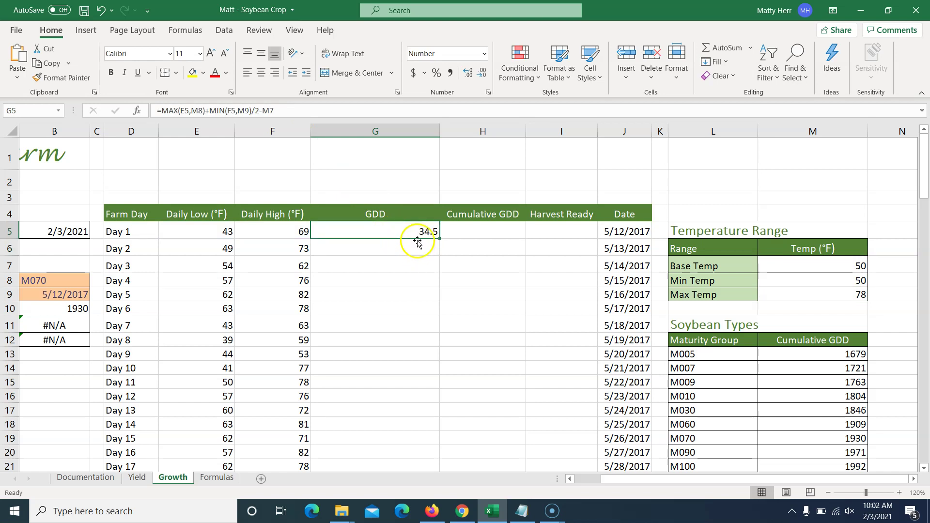
left_click(214, 479)
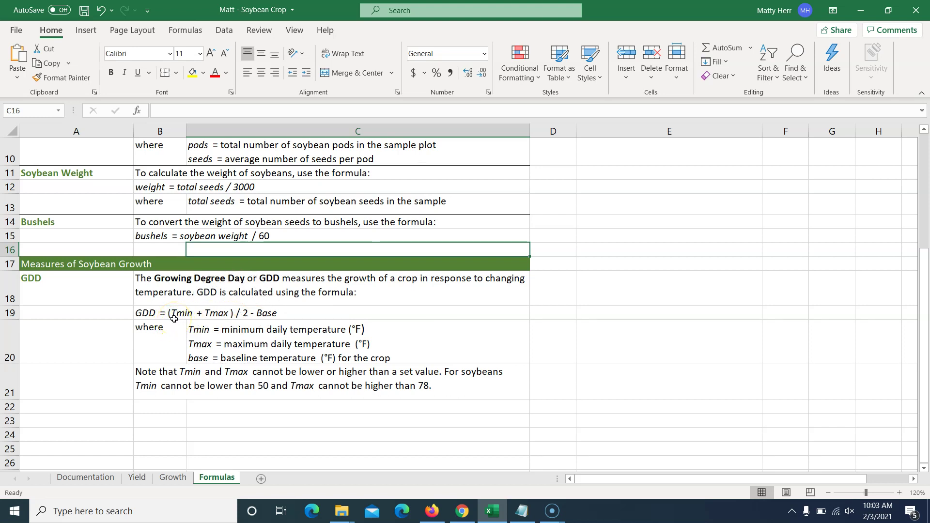
left_click(173, 478)
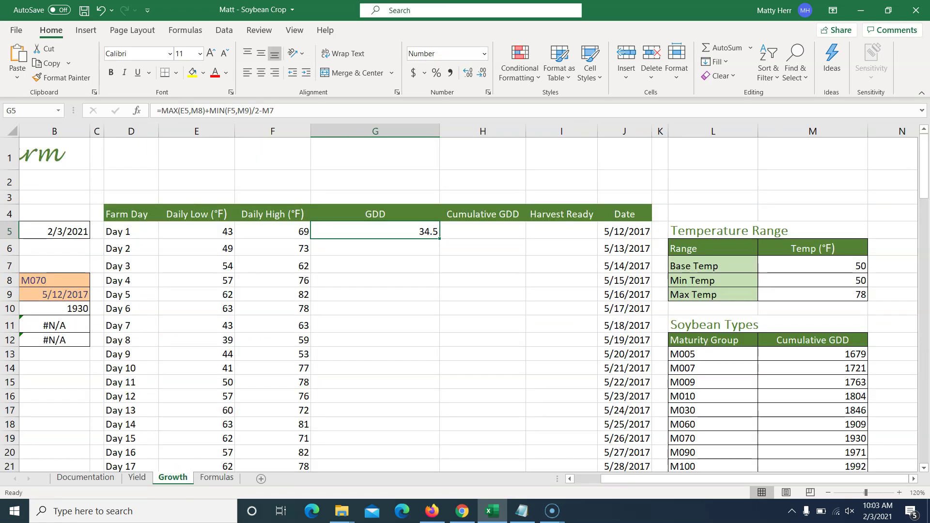
left_click(163, 111)
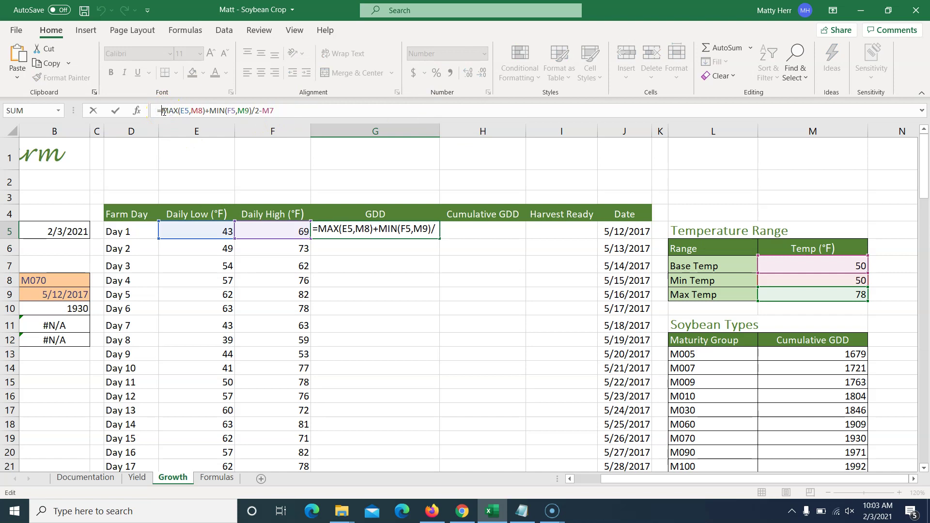
type("(")
left_click(238, 120)
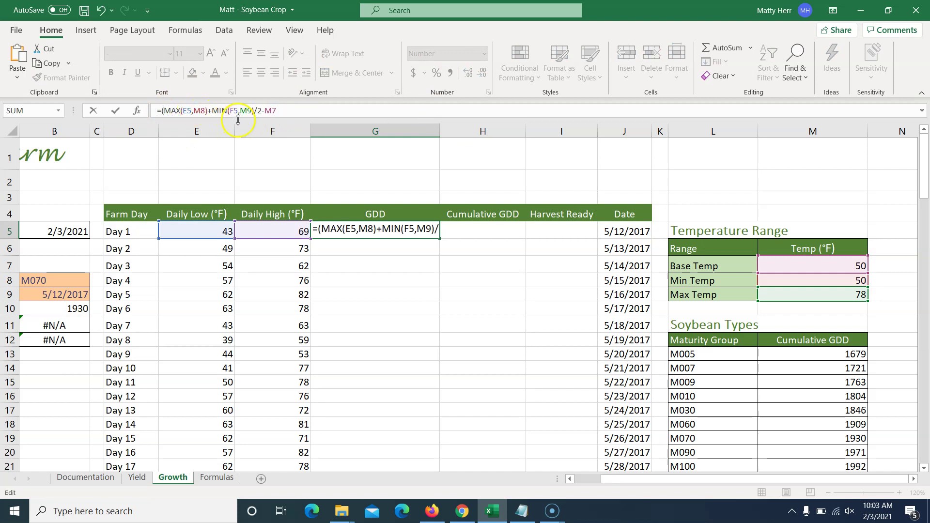
left_click(256, 115)
type(")")
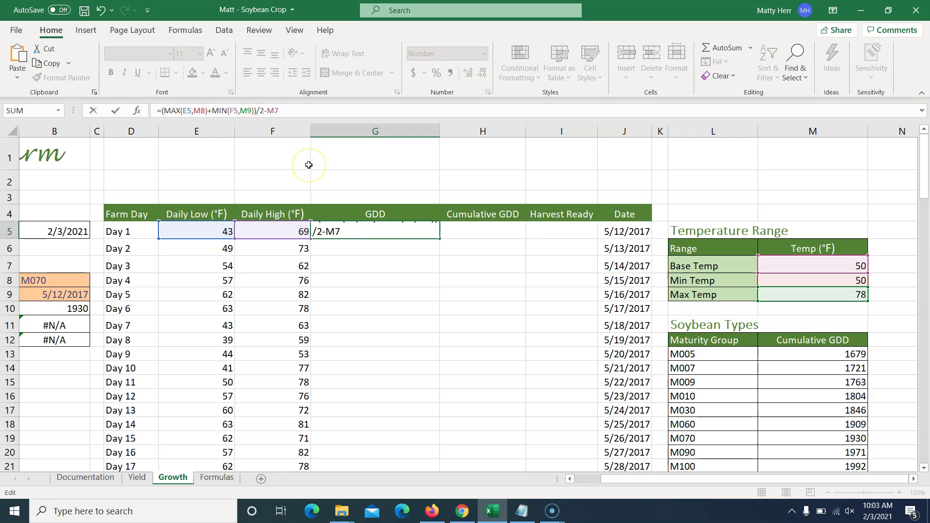
key("Return")
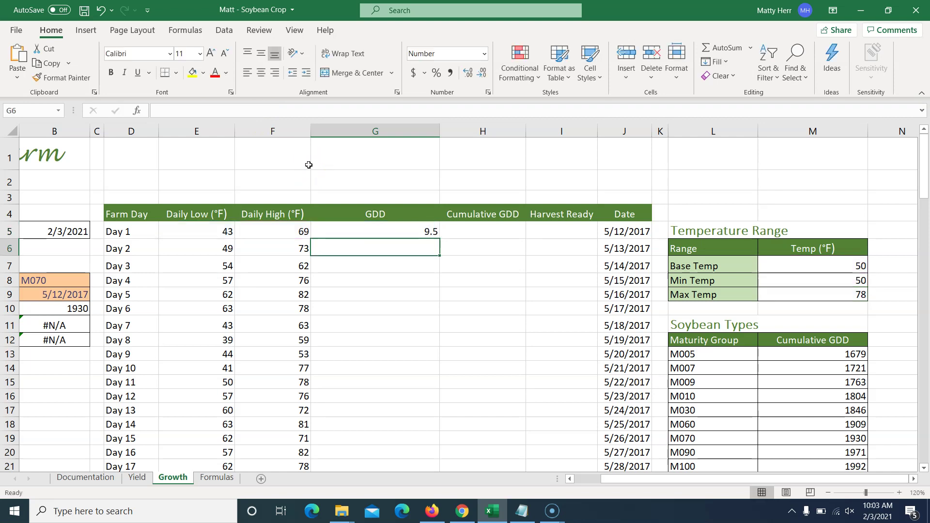
Try filling the G5 formula down the GDD column, and undo the fill.
left_click(384, 235)
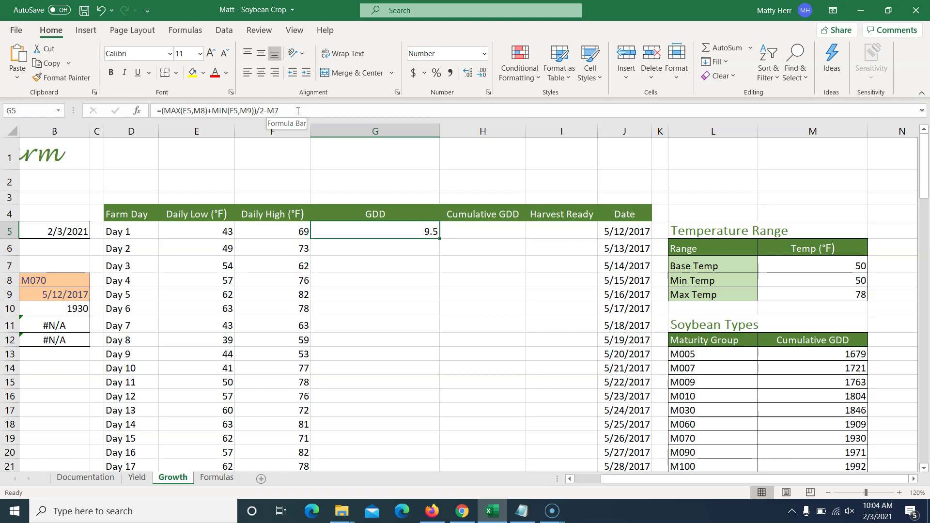
left_click(295, 112)
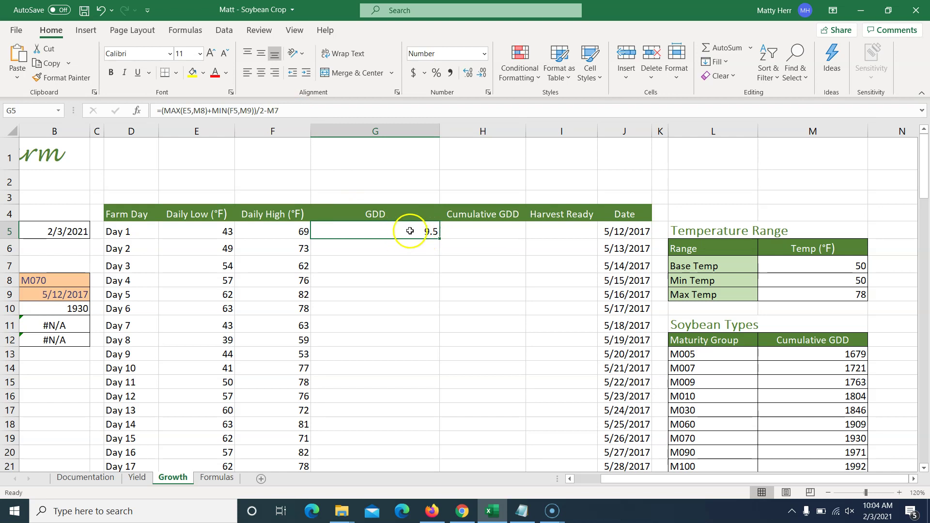
double_click(440, 237)
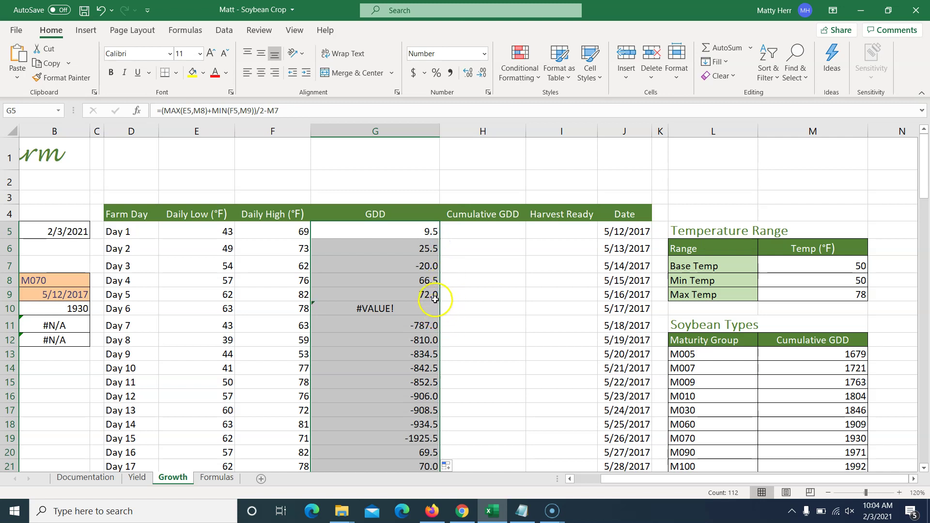
key("ctrl+z")
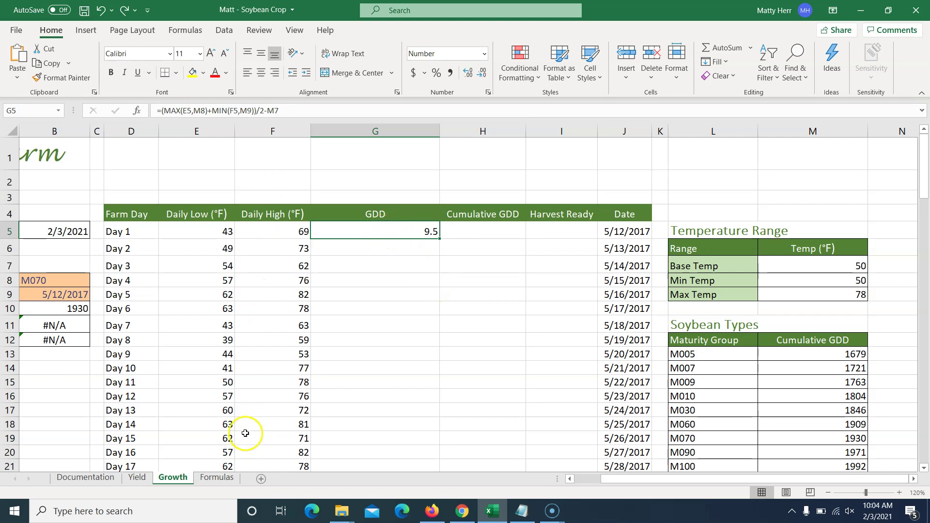
Review the GDD formula on the Formulas worksheet and make the minimum temperature reference in Growth cell G5 absolute as $M$8.
left_click(208, 478)
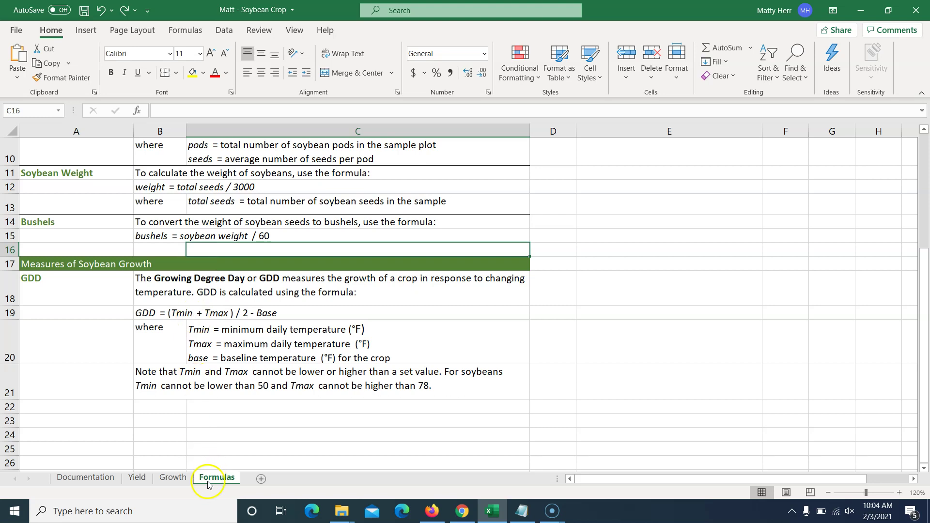
left_click(173, 478)
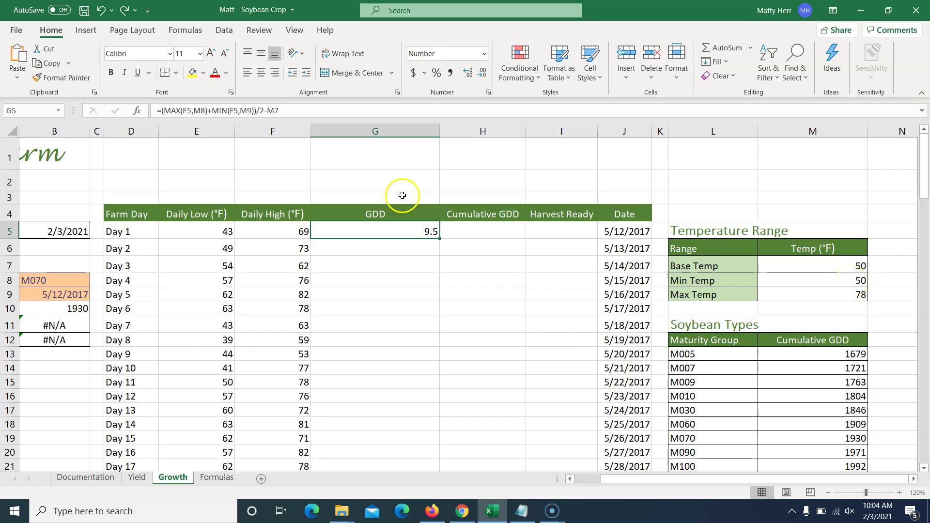
left_click(201, 111)
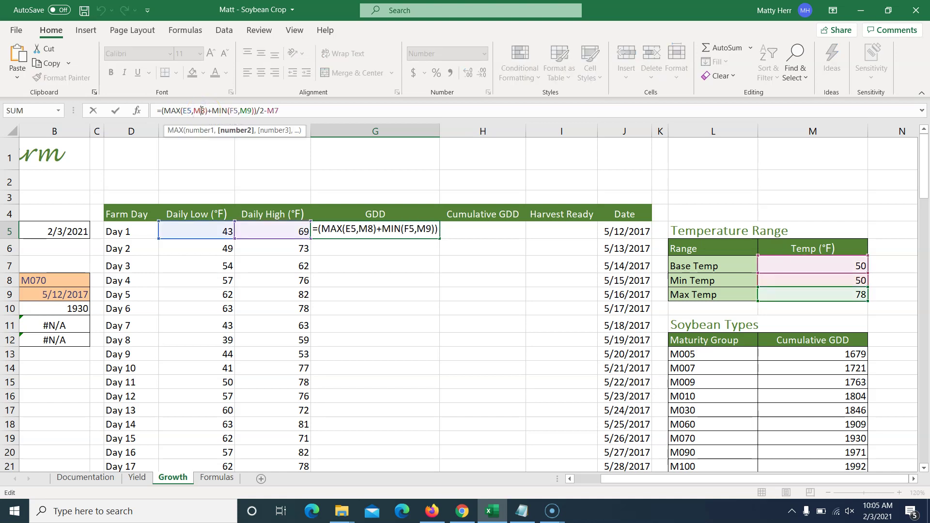
left_click(194, 109)
left_click(193, 113)
left_click(199, 112)
type("$")
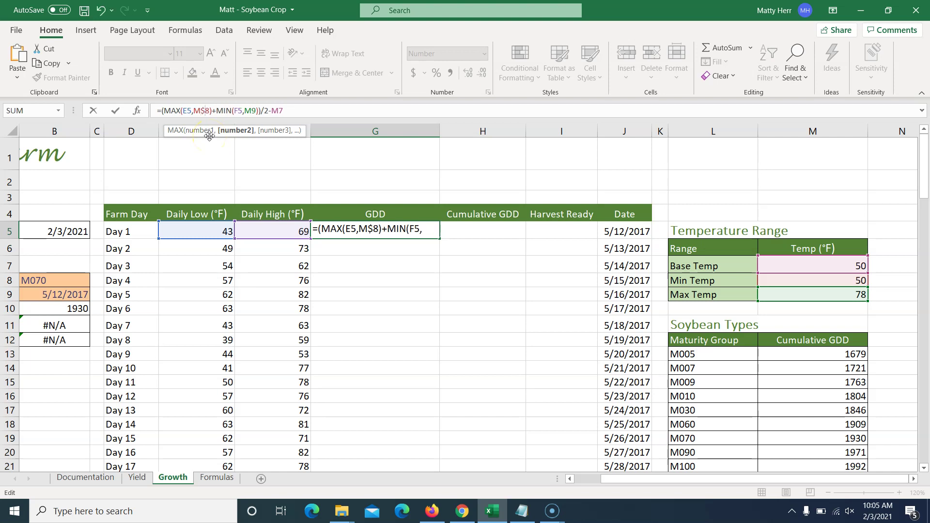
left_click(195, 111)
type("$")
Make the maximum temperature reference in the MIN function of the G5 formula absolute as $M$9.
left_click(257, 119)
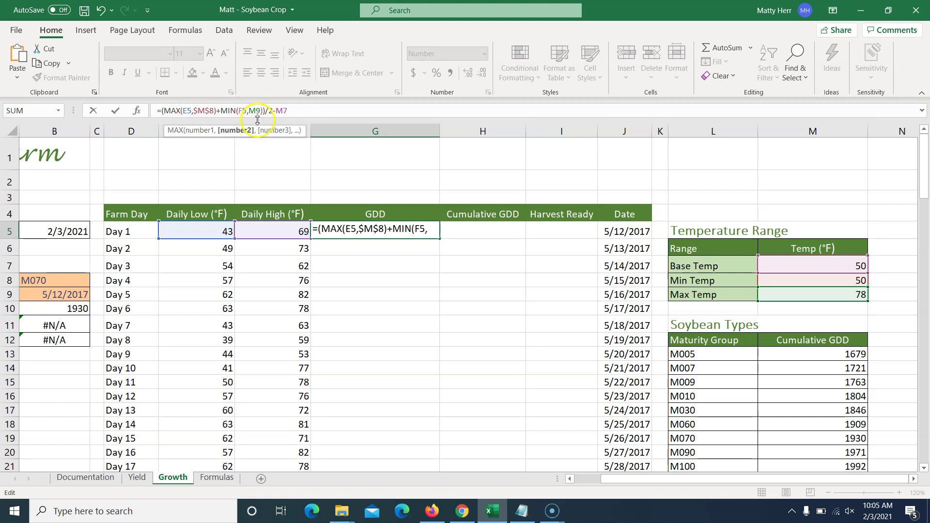
left_click(250, 111)
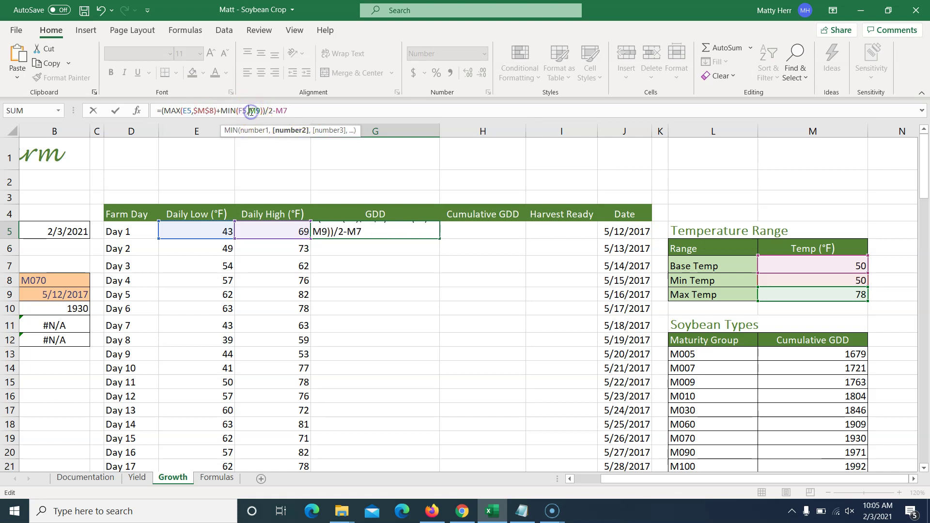
type("$")
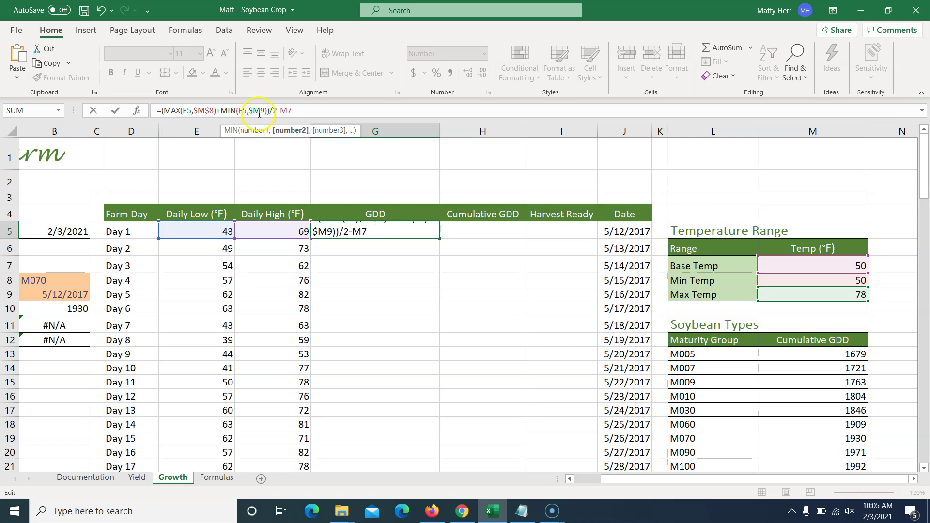
left_click(259, 111)
type("$")
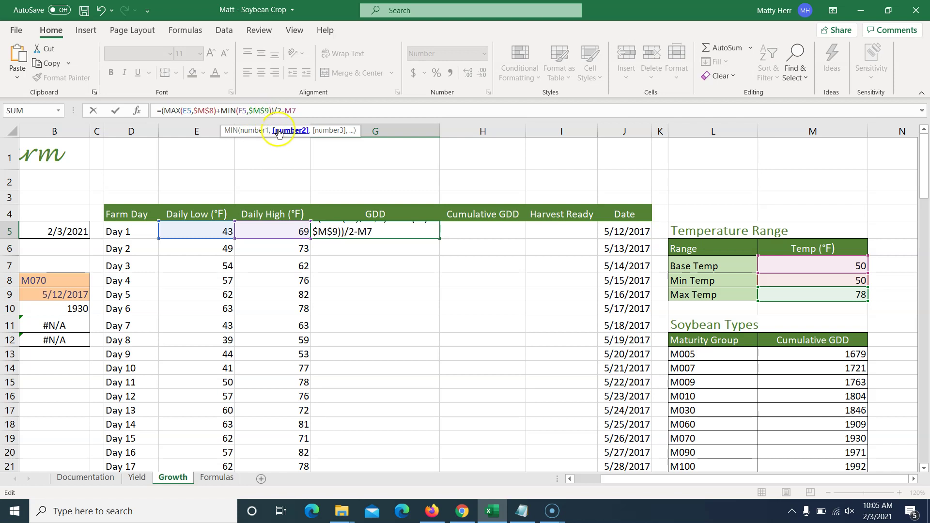
Make the base temperature reference in G5 absolute as $M$7 and enter the completed formula.
left_click(304, 121)
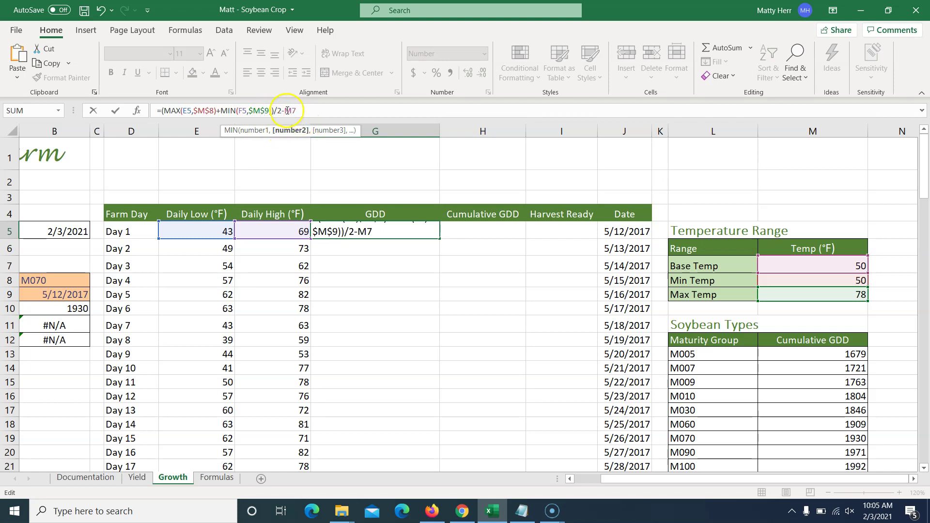
left_click(287, 110)
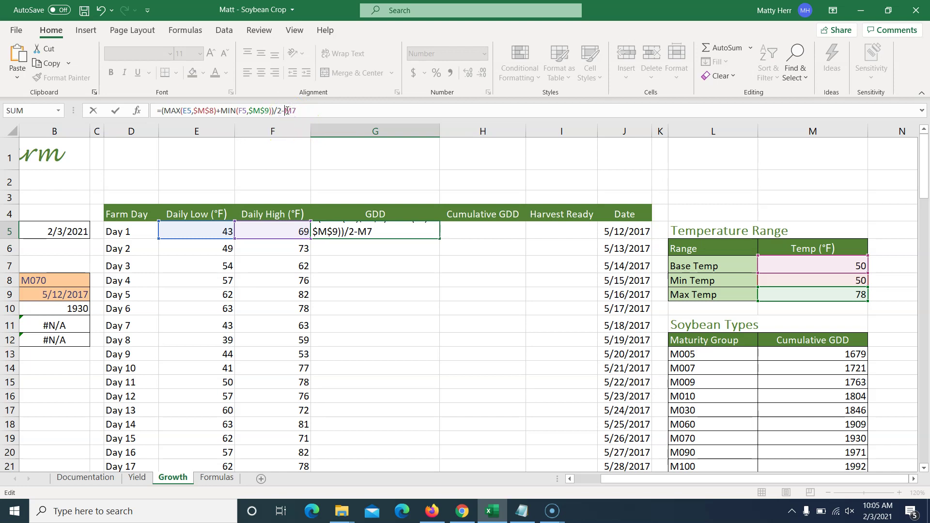
type("$")
left_click(295, 110)
type("$M$")
left_click(313, 111)
key("Return")
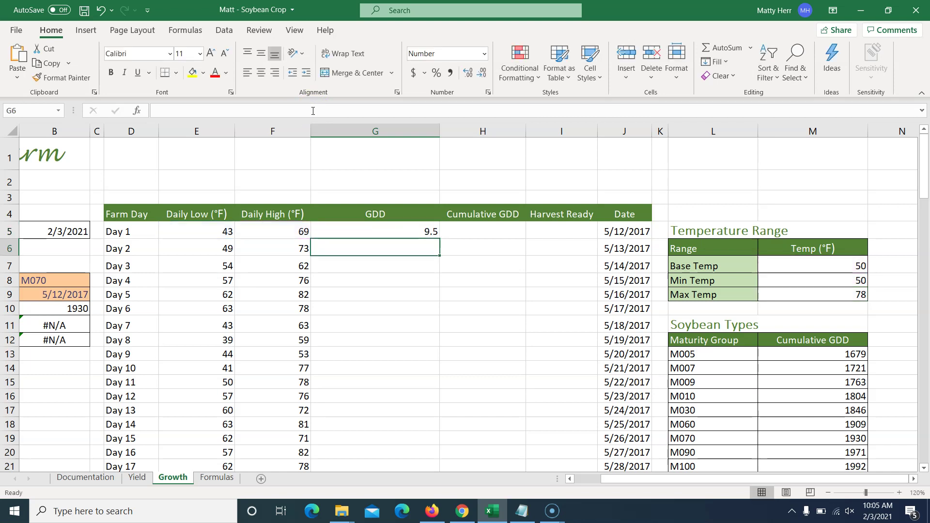
Copy the G5 formula down the GDD column for all farm days and look through the filled rows.
left_click(400, 225)
left_click(400, 224)
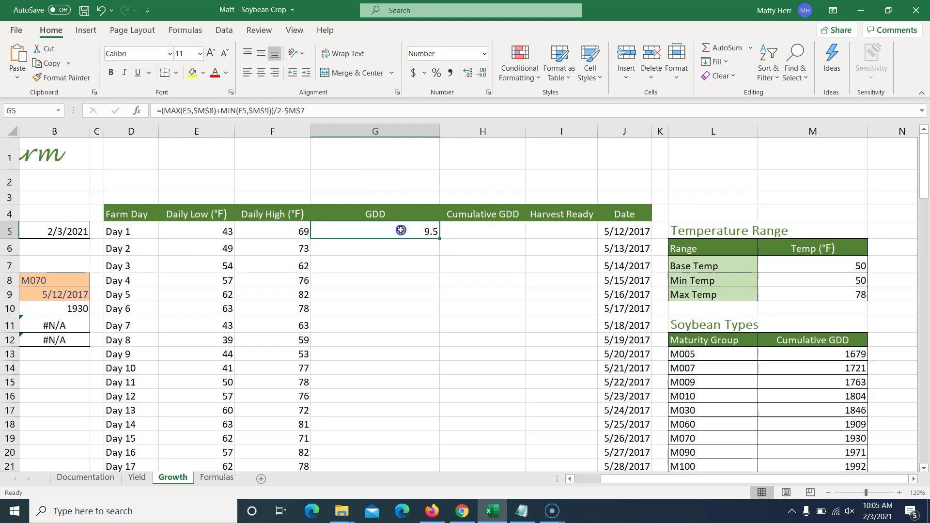
double_click(439, 239)
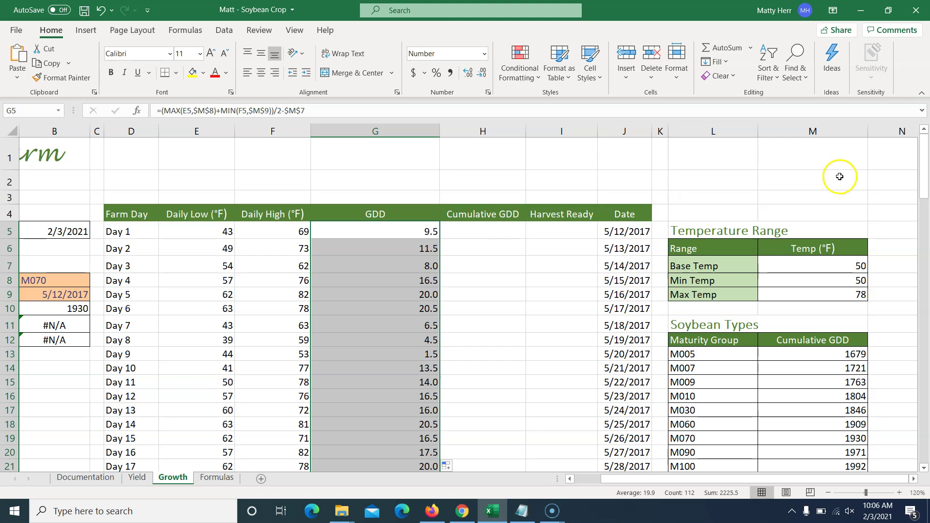
left_click_drag(924, 189, 923, 287)
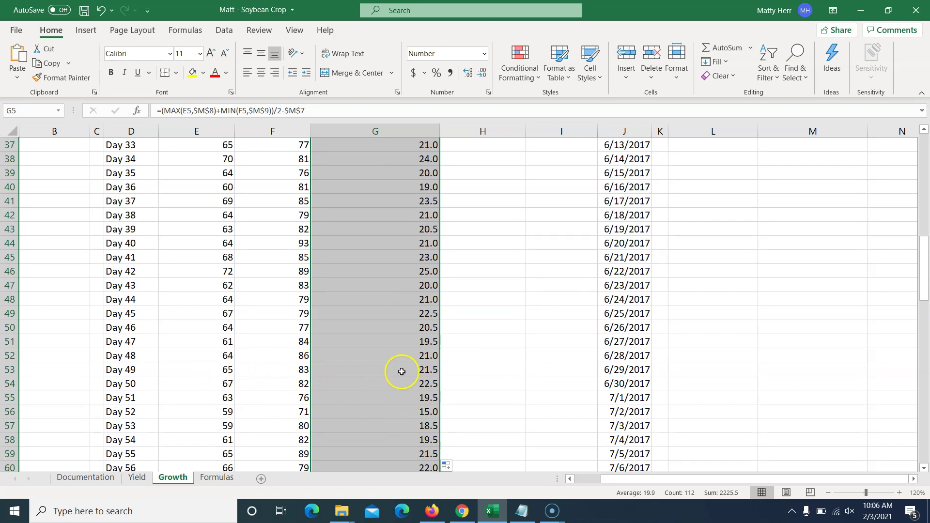
left_click(926, 145)
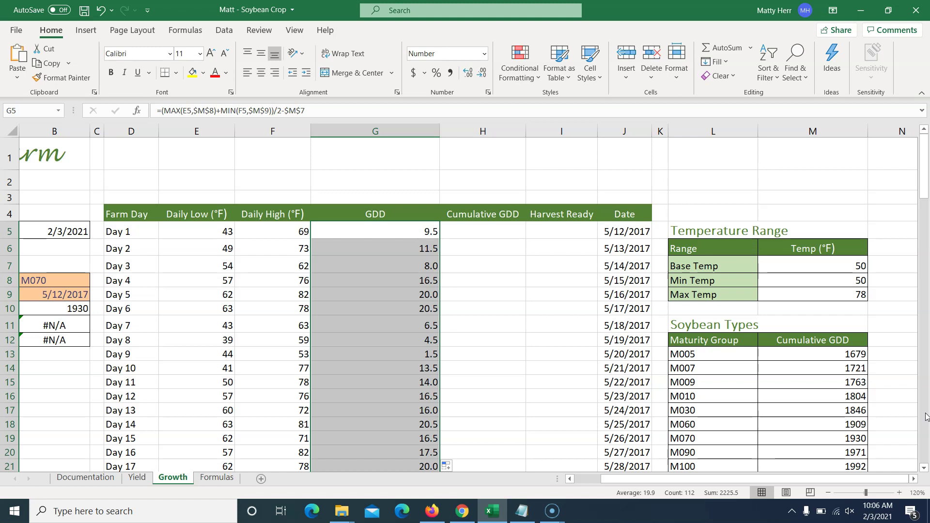
Compare the daily low and high temperatures of Day 1 and Day 3 with their GDD values.
left_click(213, 240)
left_click(256, 232)
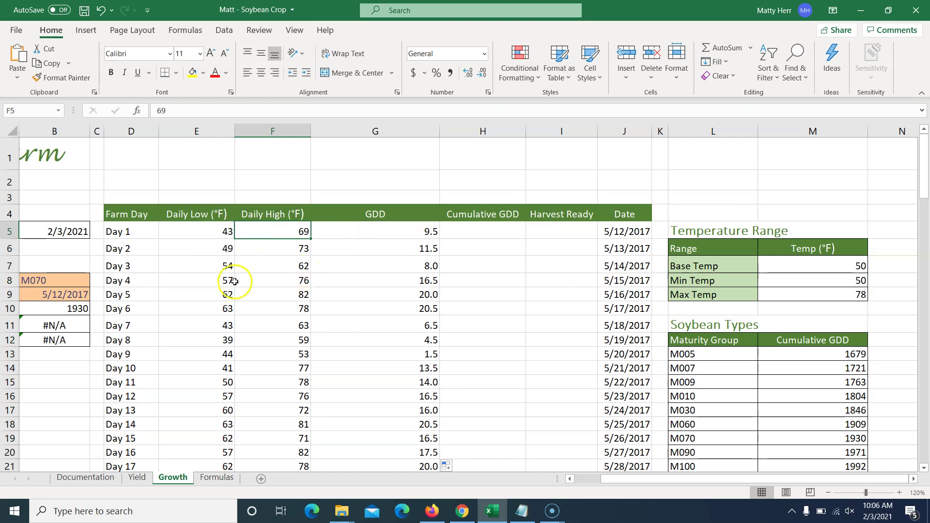
left_click(210, 266)
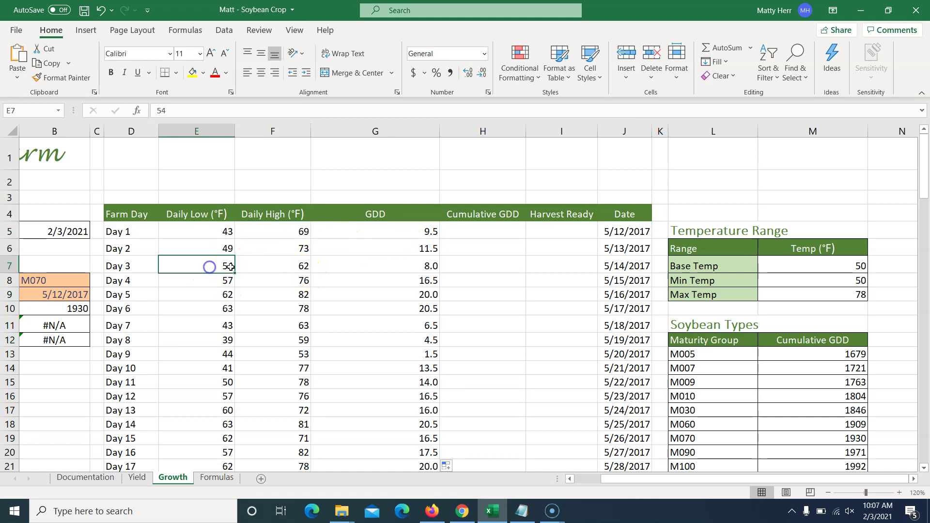
left_click(286, 266)
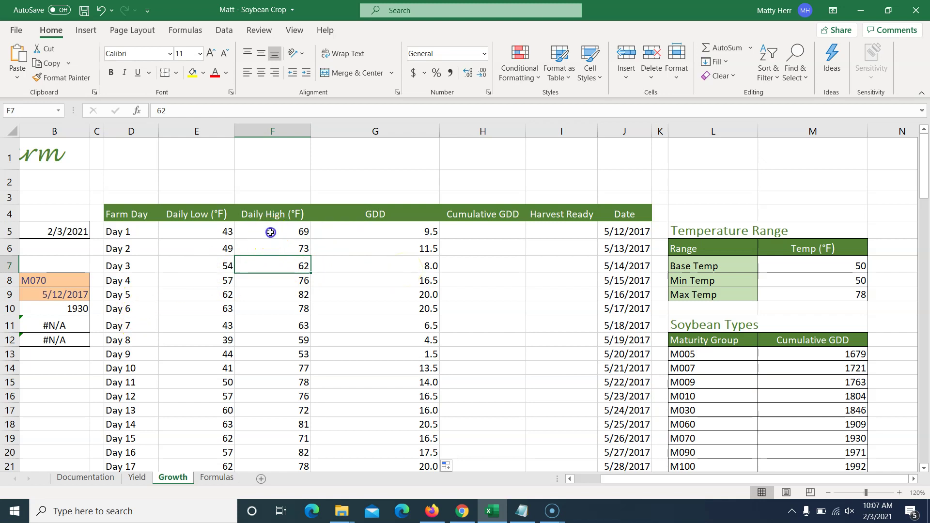
left_click(273, 263)
Show the worksheet's formulas to review the references in the GDD column, restore the display of values, and select column G.
key("ctrl+grave")
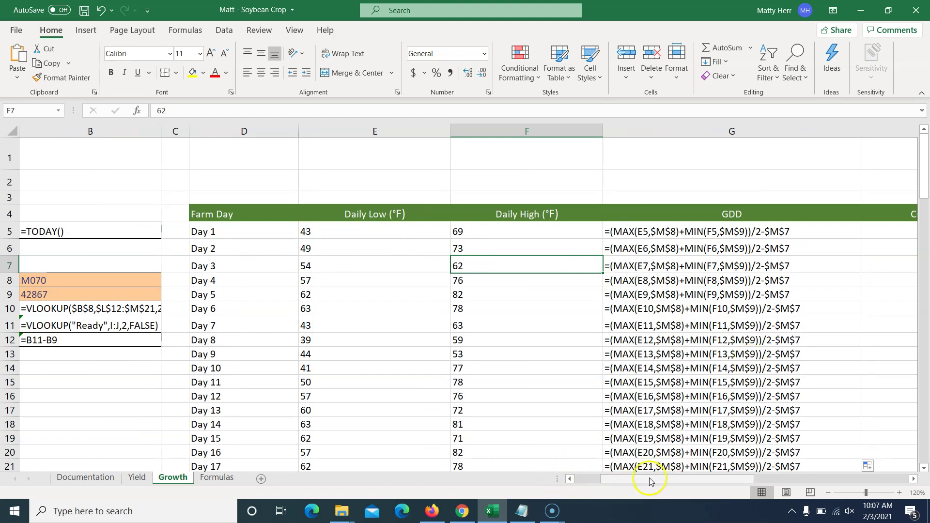
left_click_drag(650, 481, 696, 490)
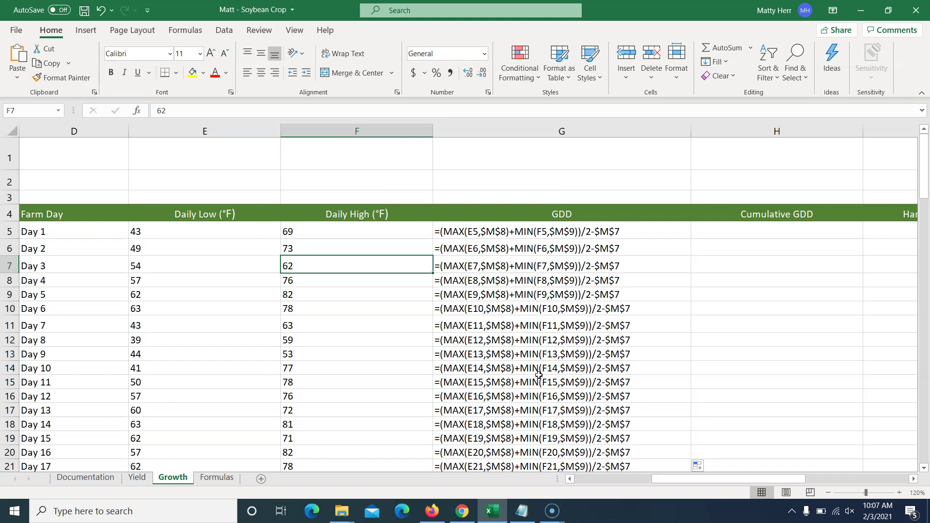
key("ctrl+grave")
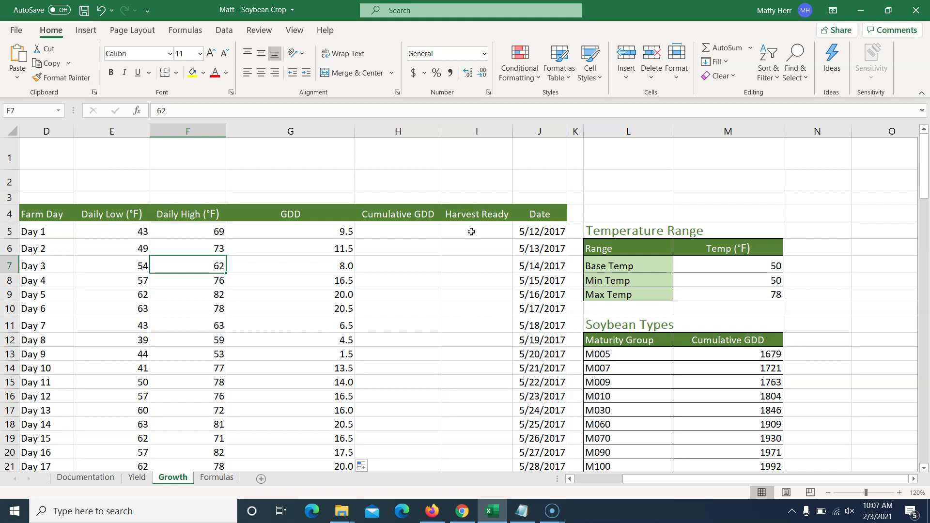
left_click(314, 131)
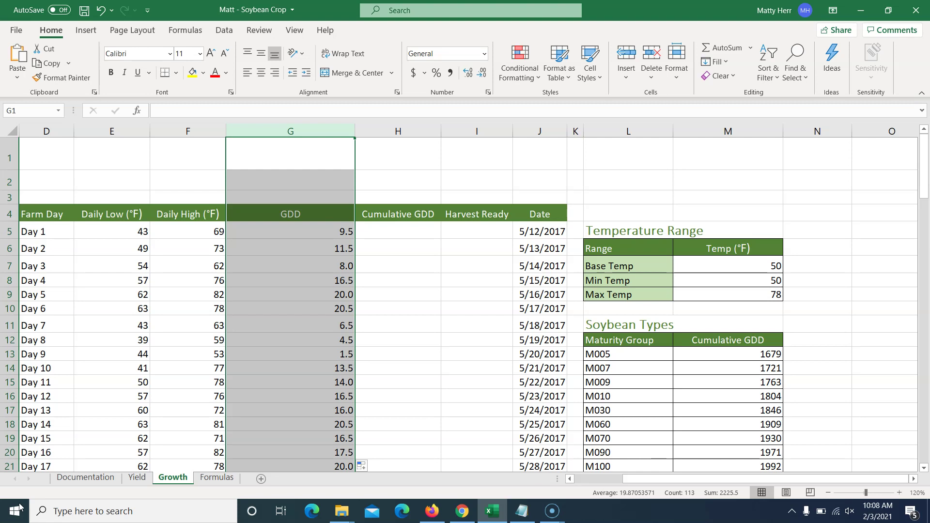
Switch to Chrome to read the exercise instructions in VitalSource Bookshelf.
left_click(464, 513)
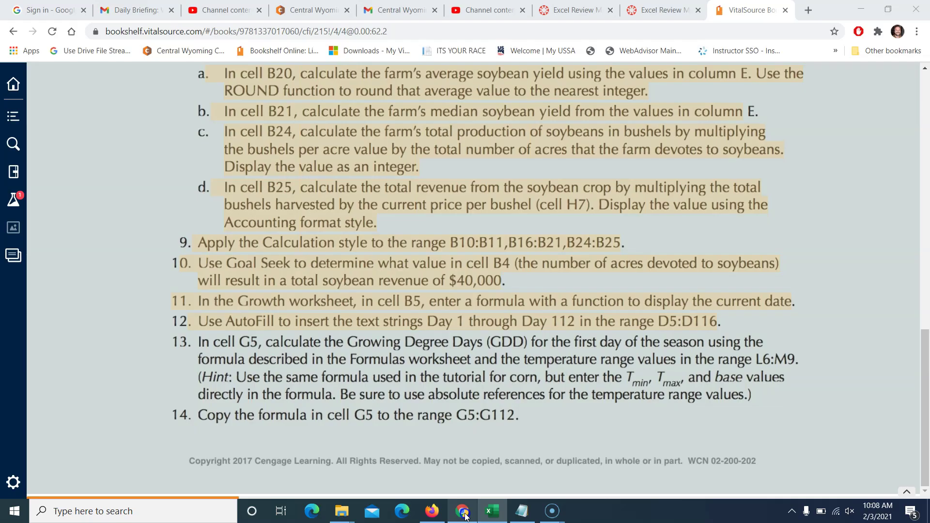